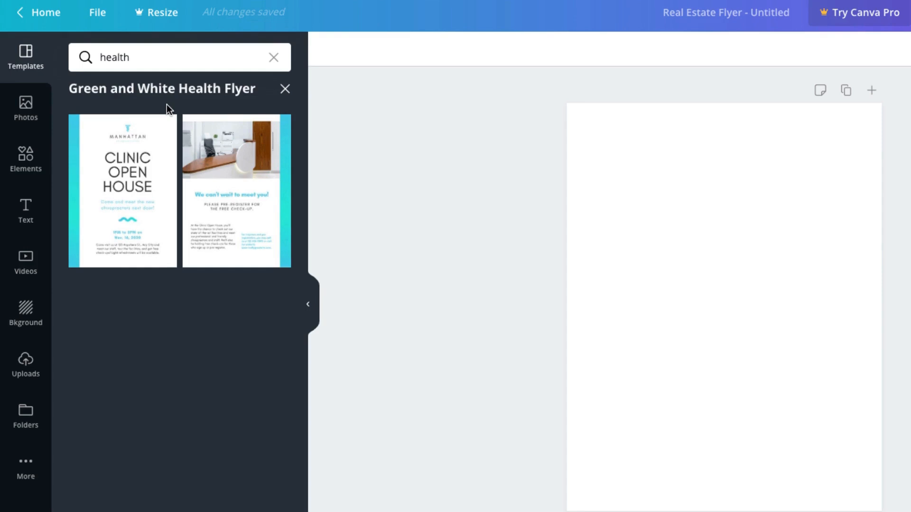
# - Apply the Clinic Open House health flyer template and replace CLINIC in the headline with VETERINARY
pyautogui.click(160, 133)
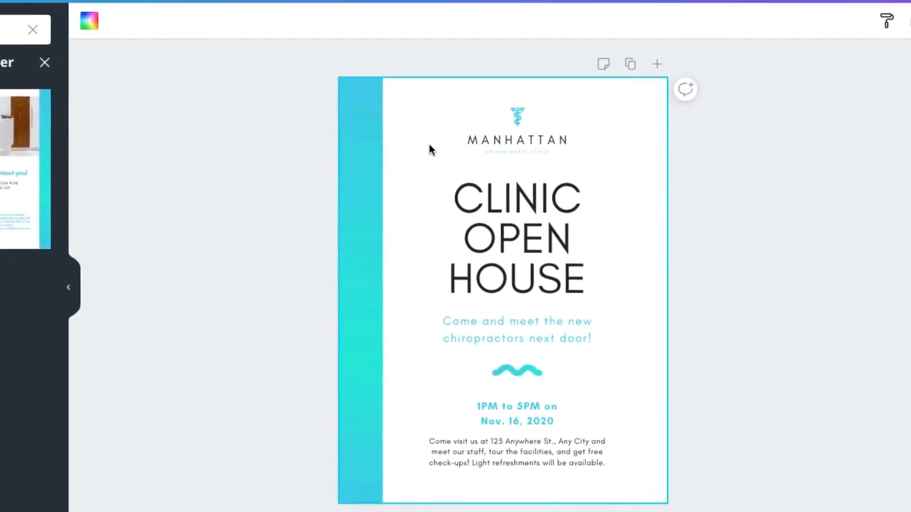
pyautogui.click(471, 195)
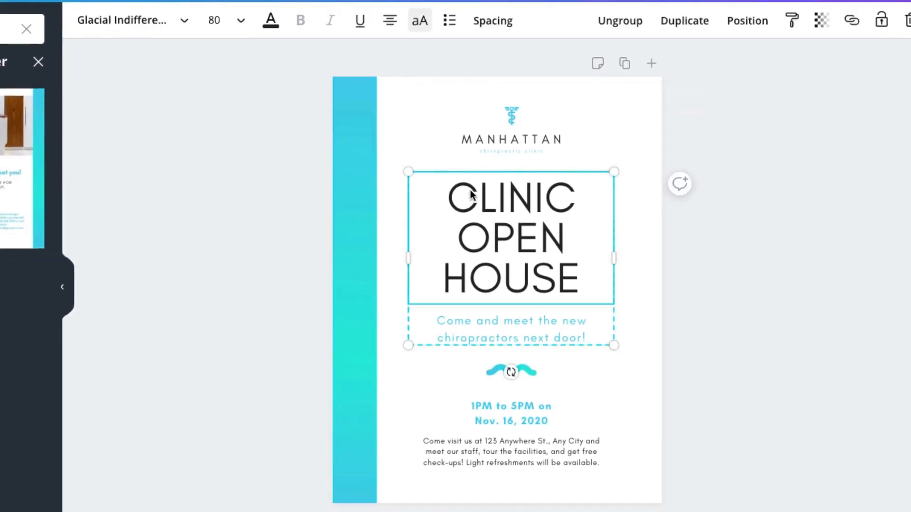
pyautogui.click(449, 202)
pyautogui.doubleClick(449, 202)
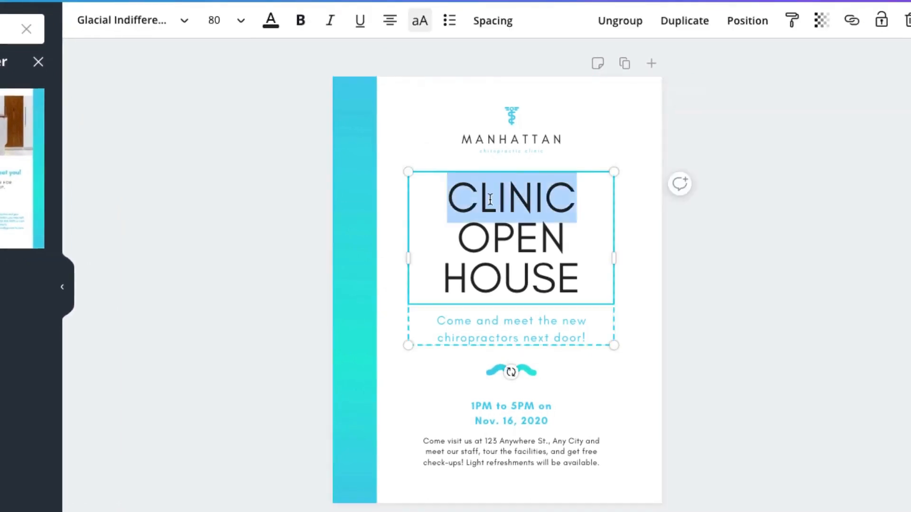
pyautogui.write('VE')
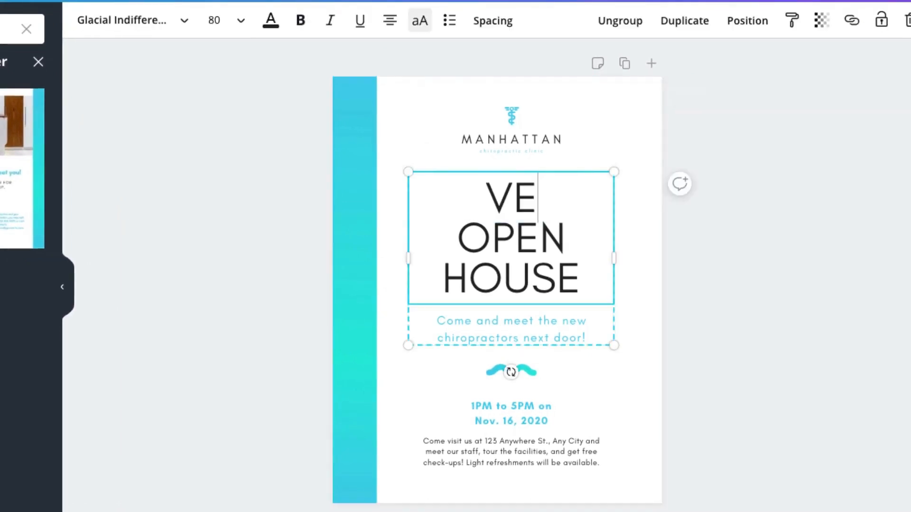
pyautogui.write('TERINARY')
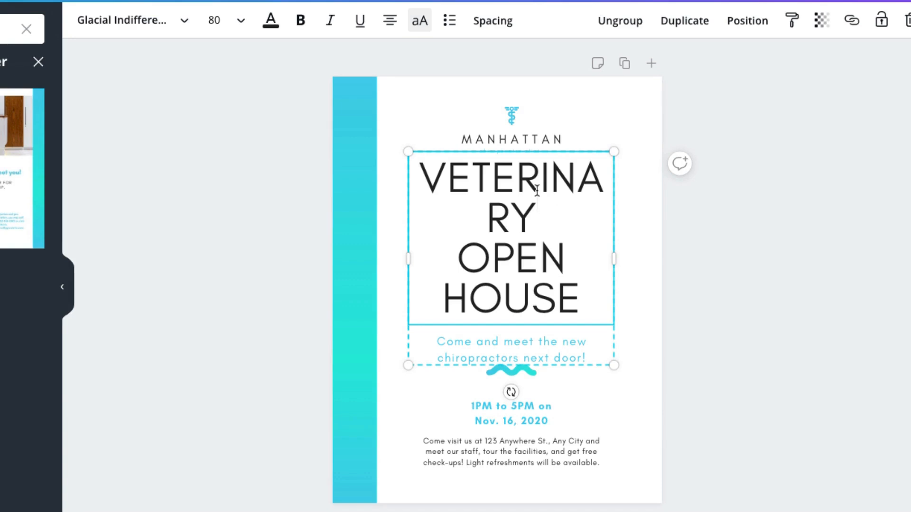
# - Change the whole headline's font to Bebas Neue
pyautogui.moveTo(419, 183); pyautogui.dragTo(610, 284)
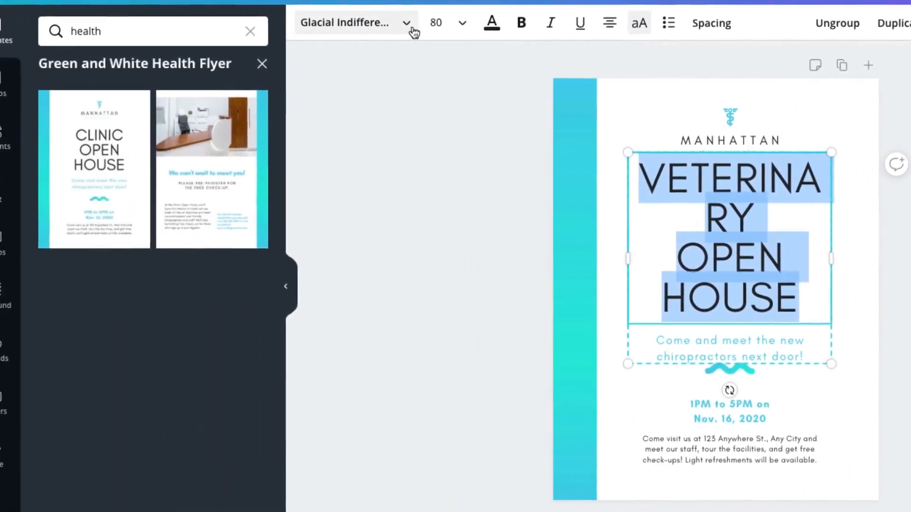
pyautogui.click(413, 31)
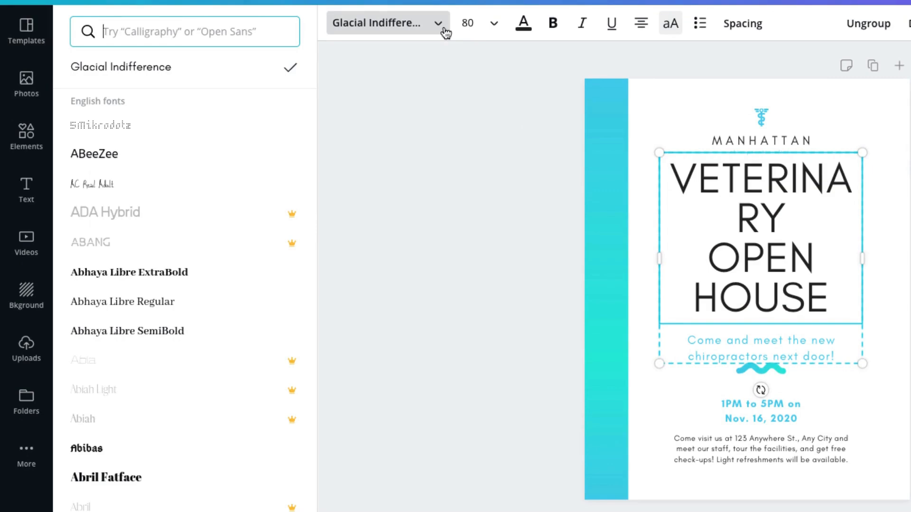
pyautogui.scroll(-20, 158, 188)
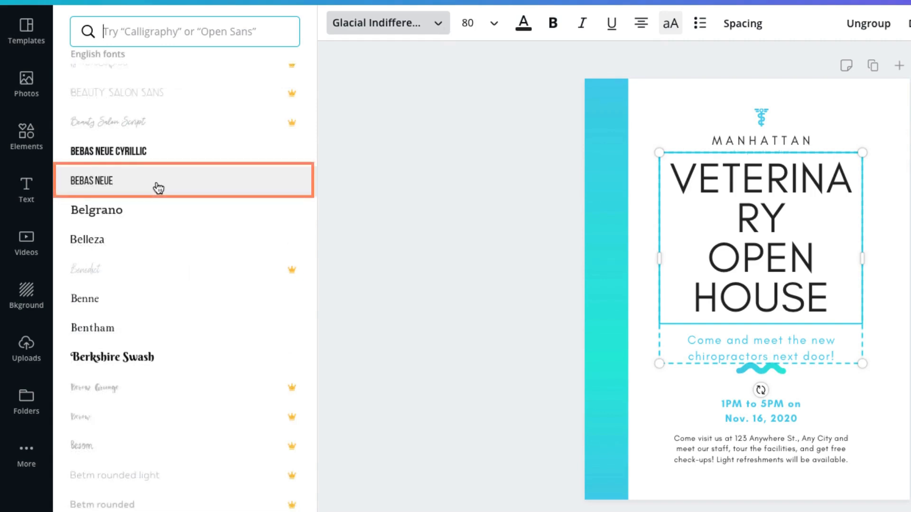
pyautogui.click(158, 188)
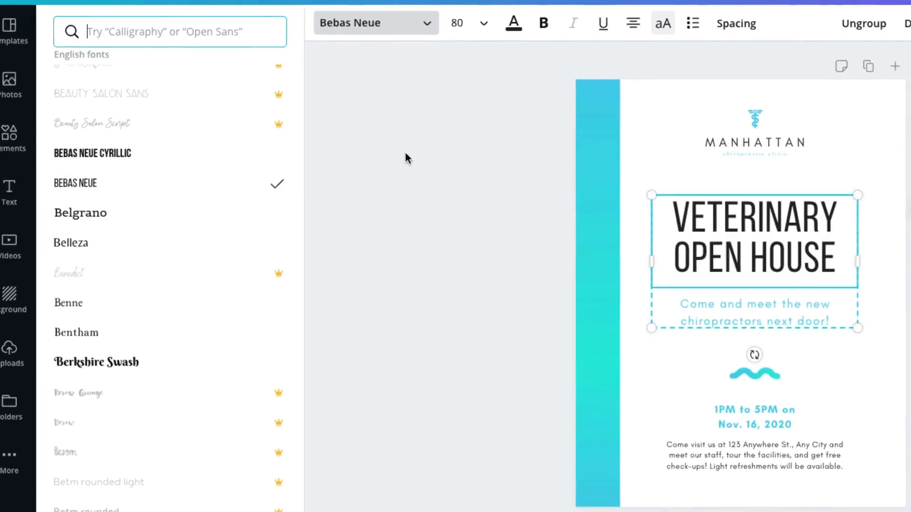
# - Set the small tagline under the clinic name to font size 14
pyautogui.click(658, 155)
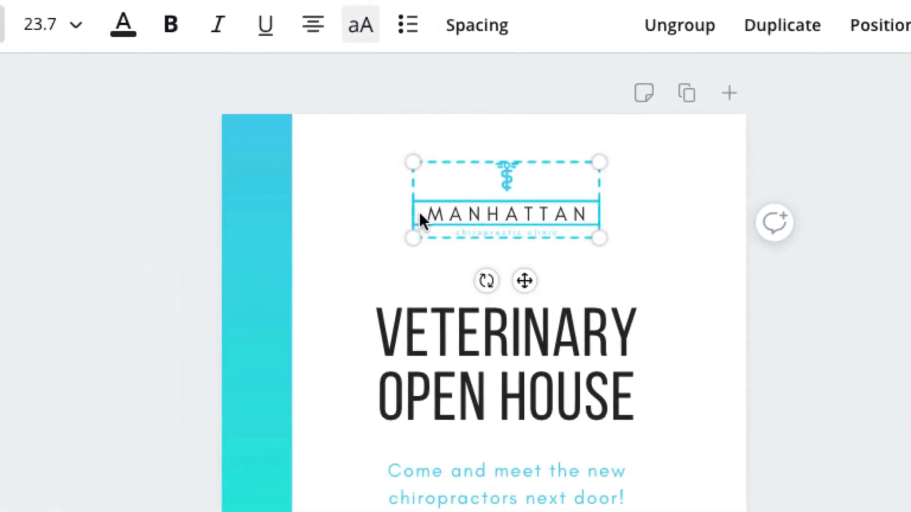
pyautogui.doubleClick(472, 231)
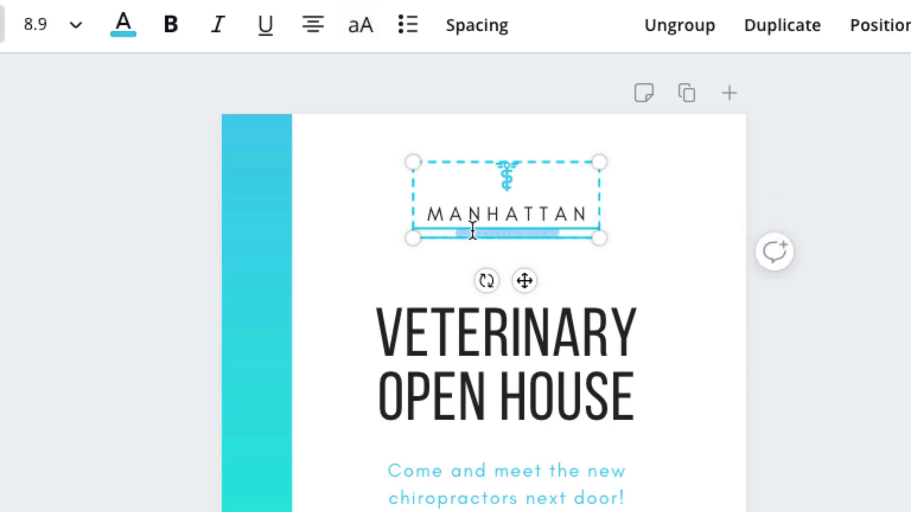
pyautogui.click(74, 33)
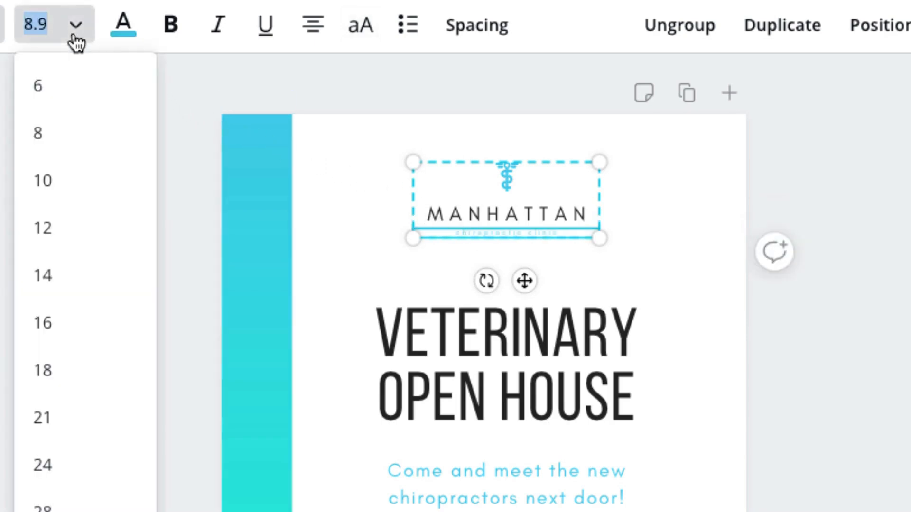
pyautogui.click(63, 273)
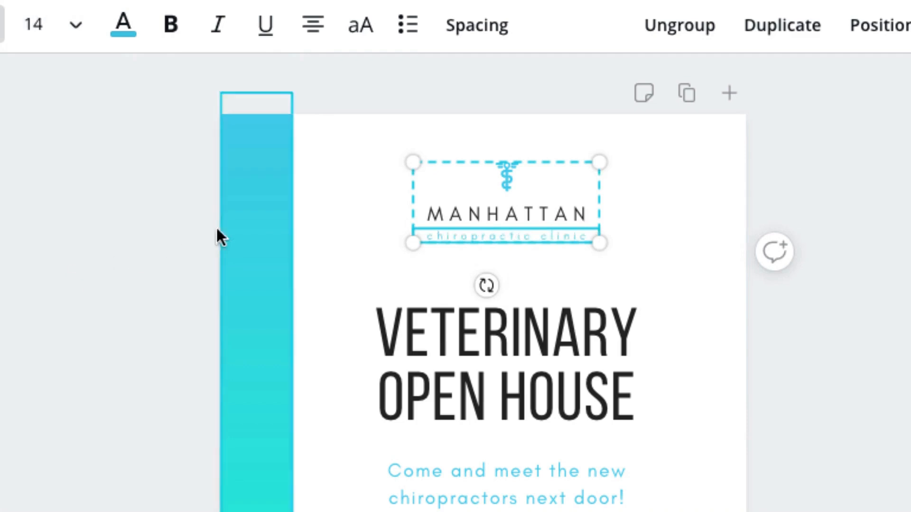
# - Replace the clinic name MANHATTAN with CONCORD
pyautogui.click(427, 214)
pyautogui.doubleClick(433, 207)
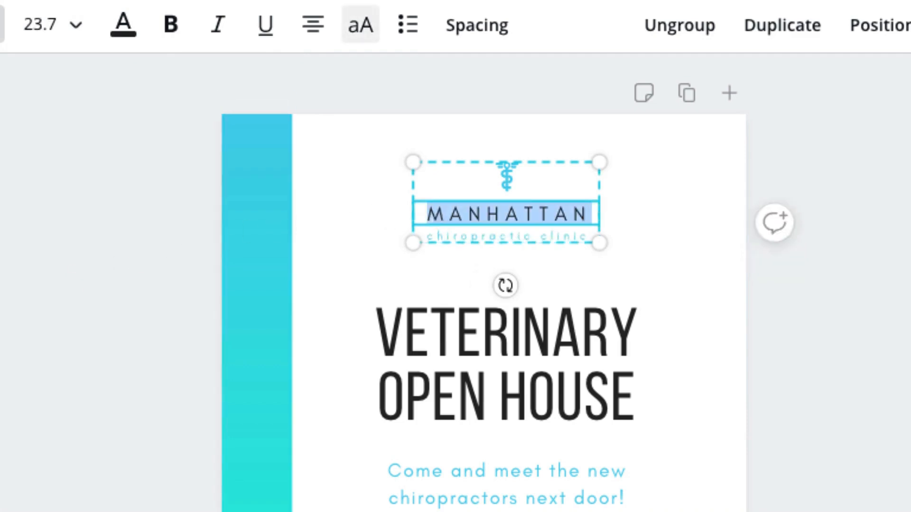
pyautogui.write('CONCORD')
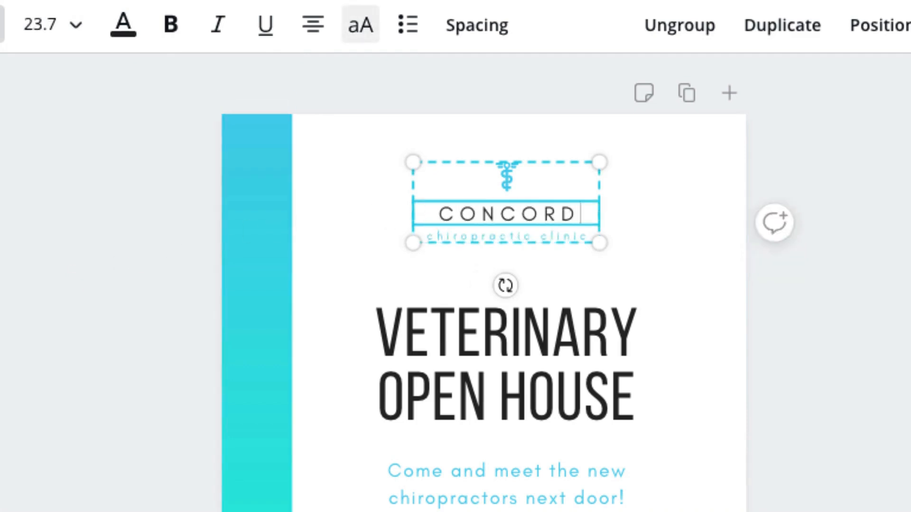
# - Change the tagline under the clinic name to "Veterinary Hospital"
pyautogui.click(437, 234)
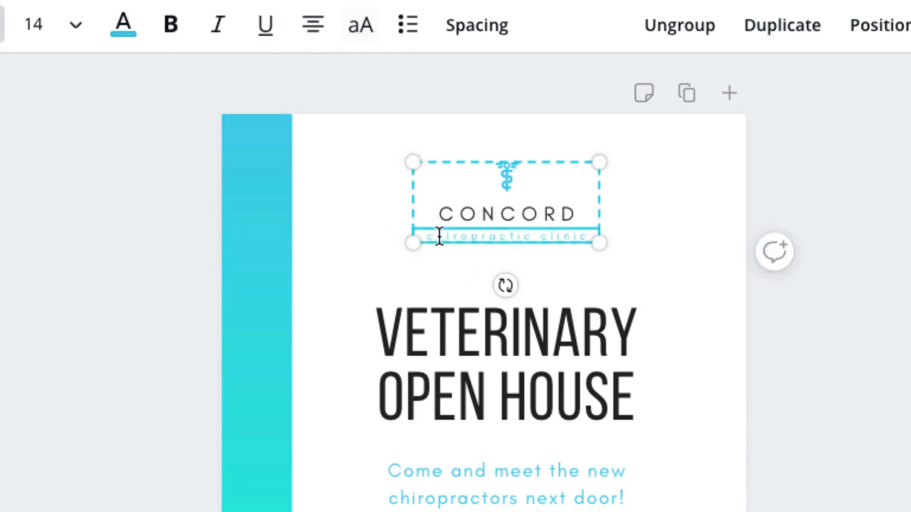
pyautogui.click(438, 235)
pyautogui.write('Veterinary Hospital')
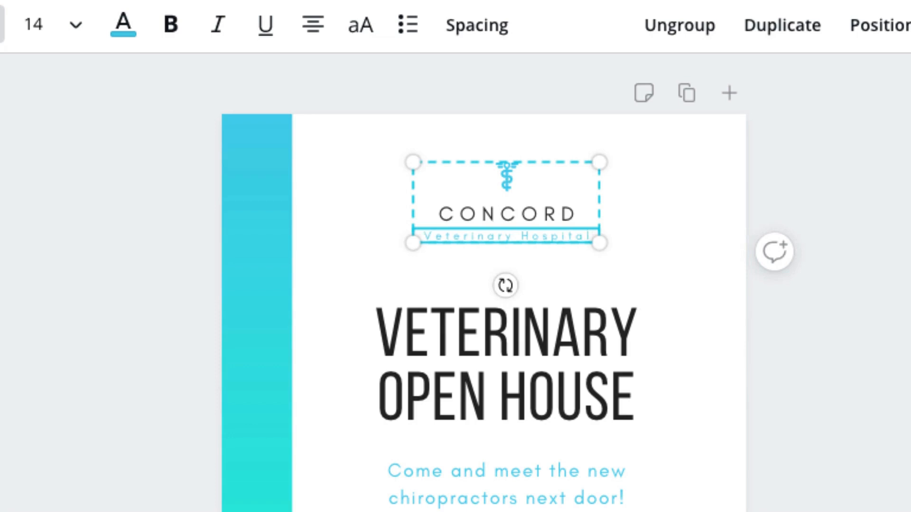
# - Delete the caduceus icon above the clinic name from the logo group
pyautogui.click(497, 179)
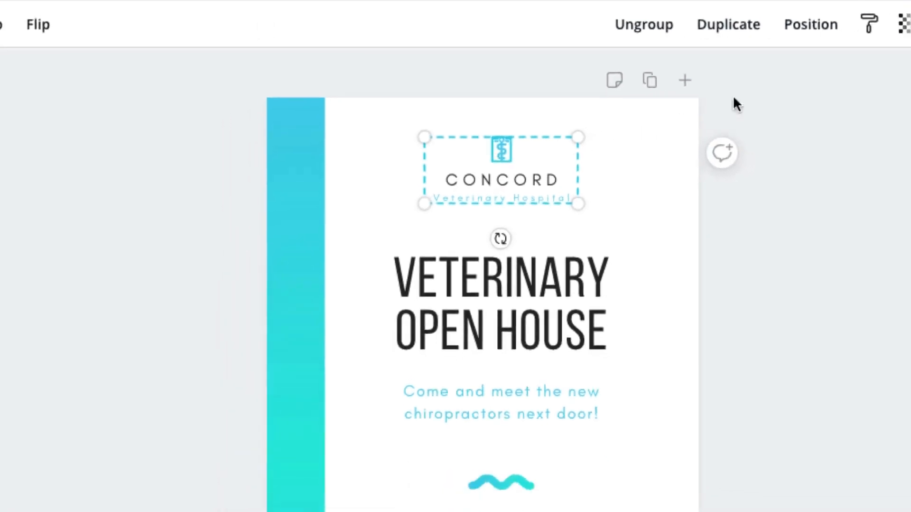
pyautogui.click(890, 23)
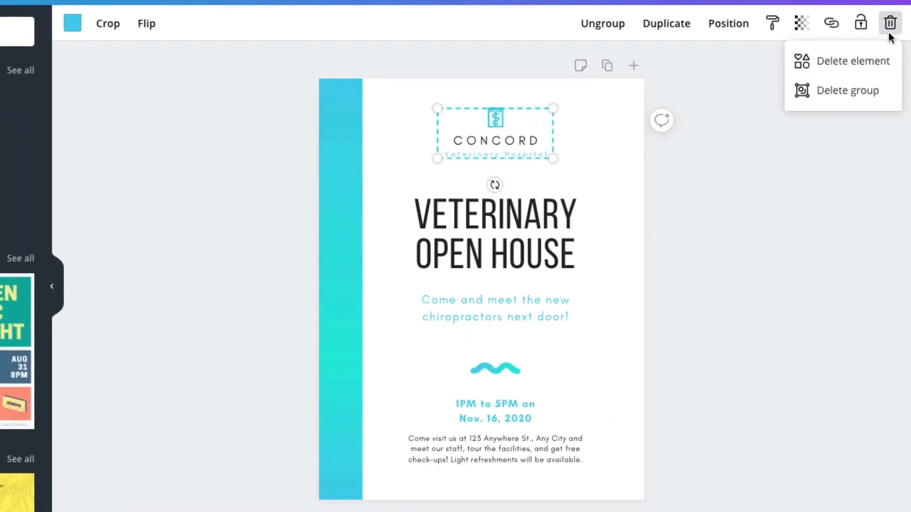
pyautogui.click(890, 63)
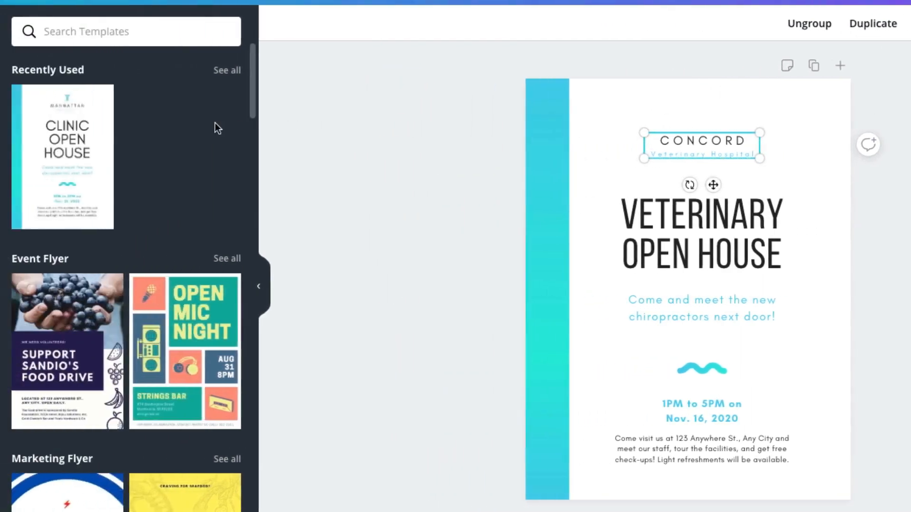
# - Search the elements for "paws" and add the white paw print graphic to the flyer
pyautogui.click(27, 138)
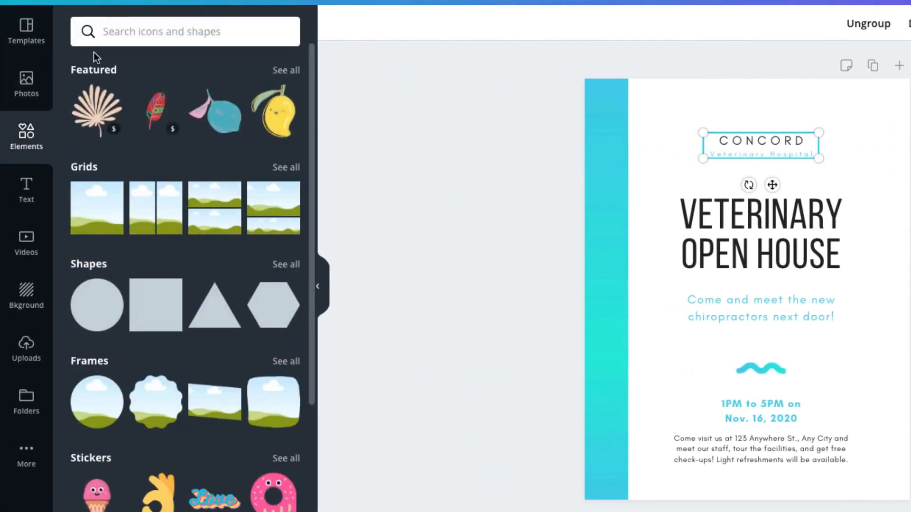
pyautogui.click(108, 32)
pyautogui.write('paws')
pyautogui.press('Return')
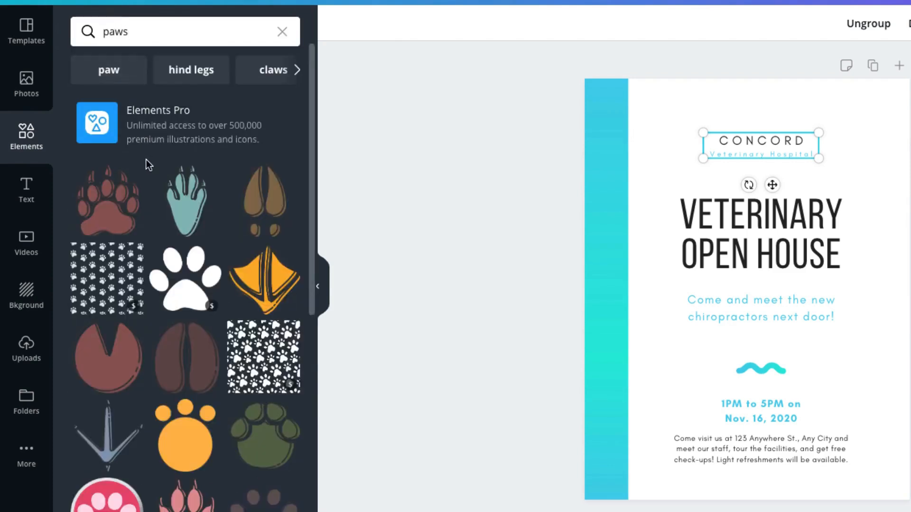
pyautogui.scroll(-5, 146, 159)
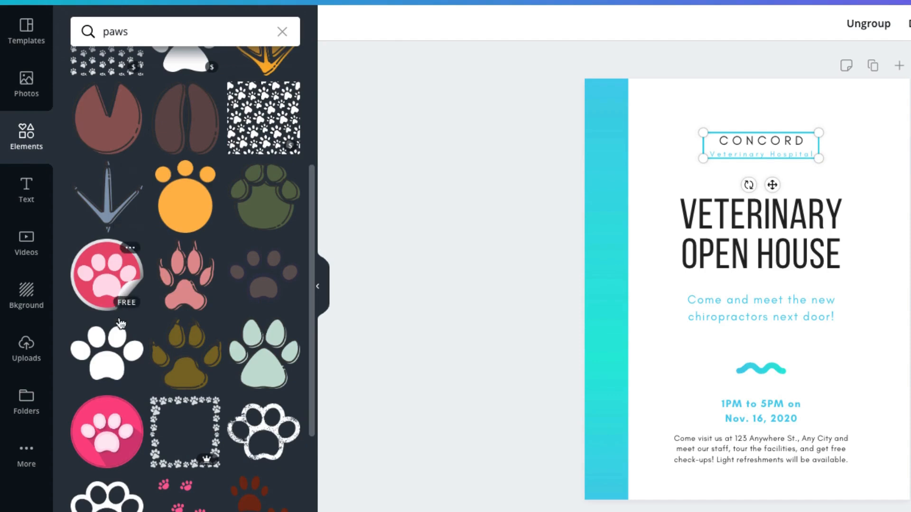
pyautogui.click(115, 351)
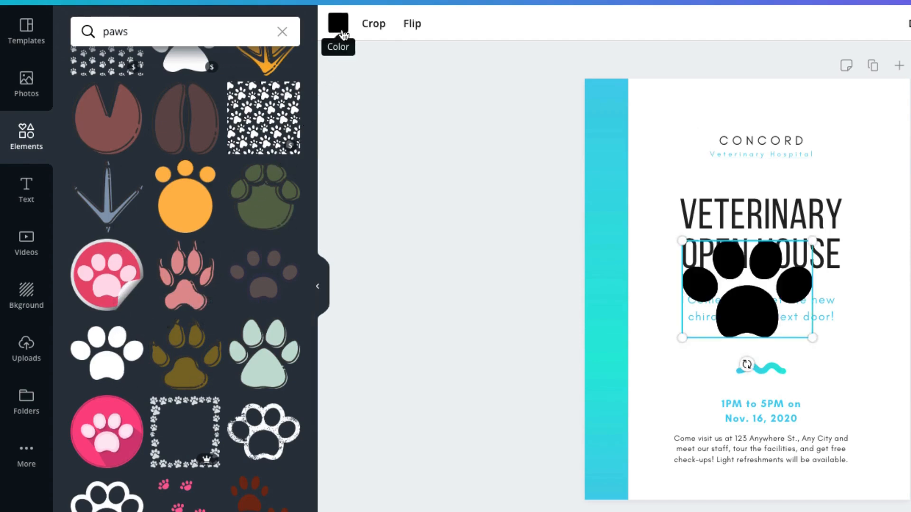
# - Colour the paw print with the document's light blue, shrink it and place it above CONCORD
pyautogui.click(338, 24)
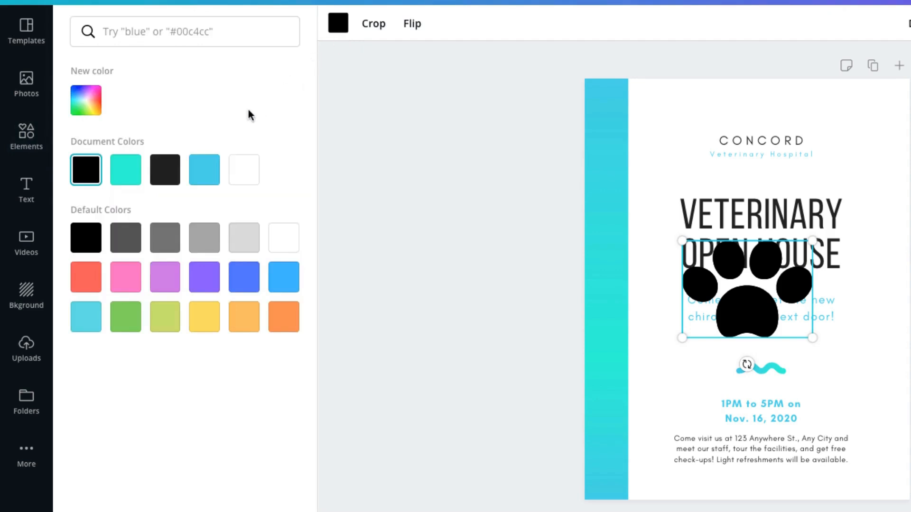
pyautogui.click(203, 175)
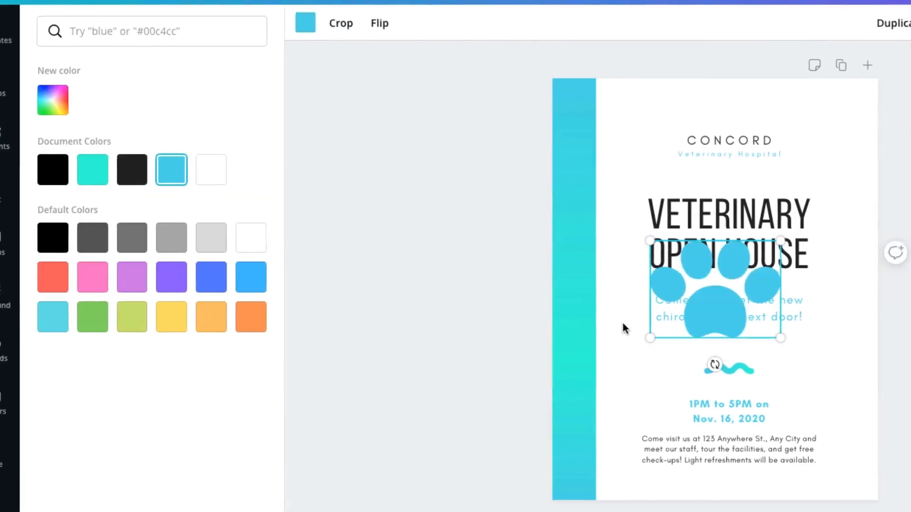
pyautogui.moveTo(650, 338); pyautogui.dragTo(740, 280)
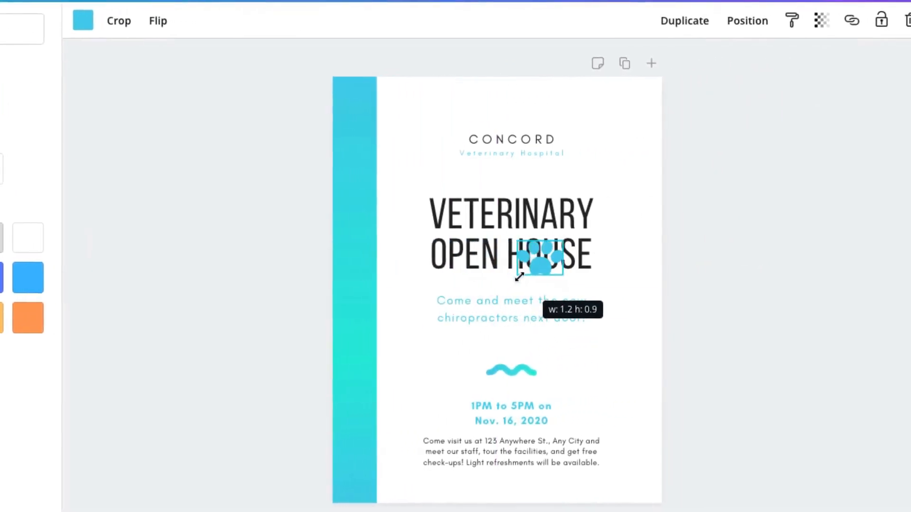
pyautogui.moveTo(519, 277); pyautogui.dragTo(509, 117)
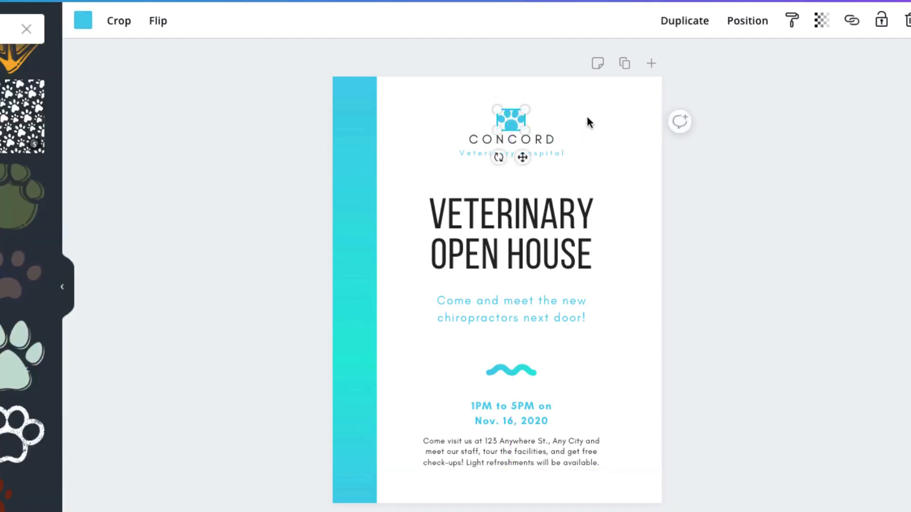
pyautogui.click(588, 118)
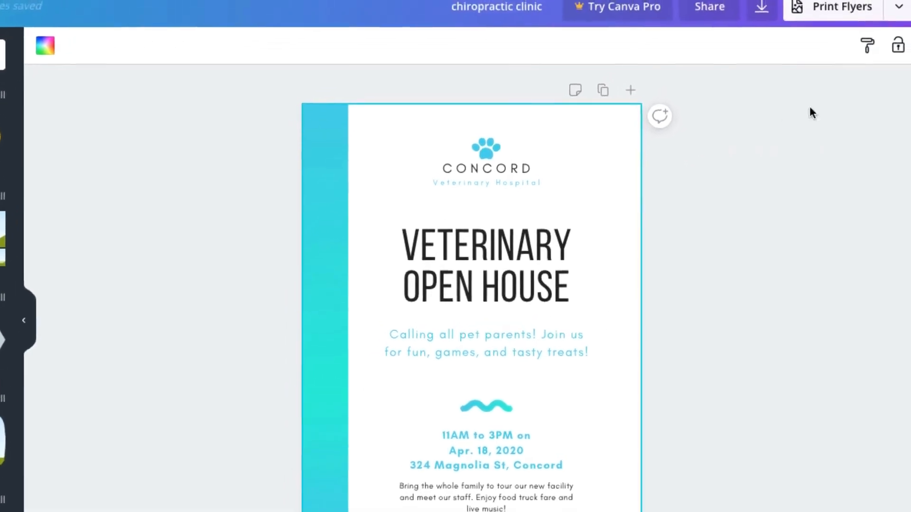
# - Open the publishing options and choose Print Flyers
pyautogui.click(897, 6)
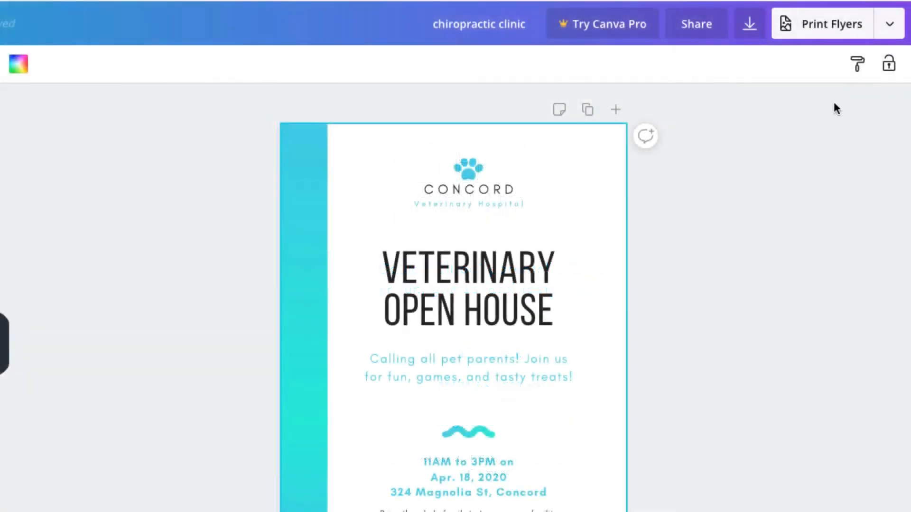
pyautogui.click(886, 37)
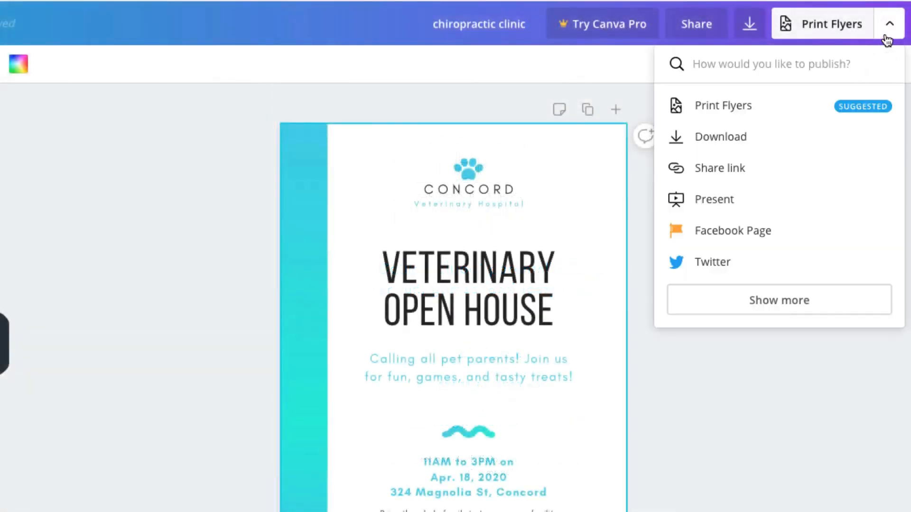
pyautogui.click(792, 110)
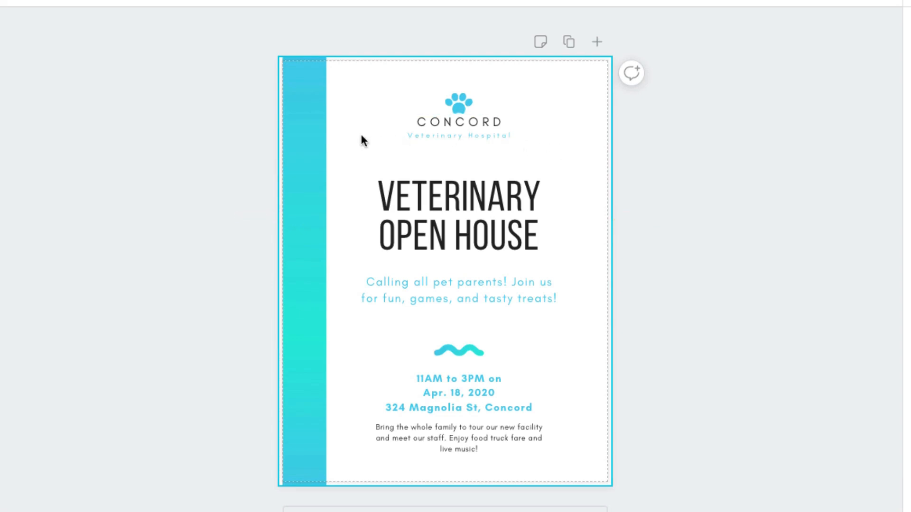
# - Nudge the left gradient bar slightly left so it reaches the page's bleed edge
pyautogui.click(315, 142)
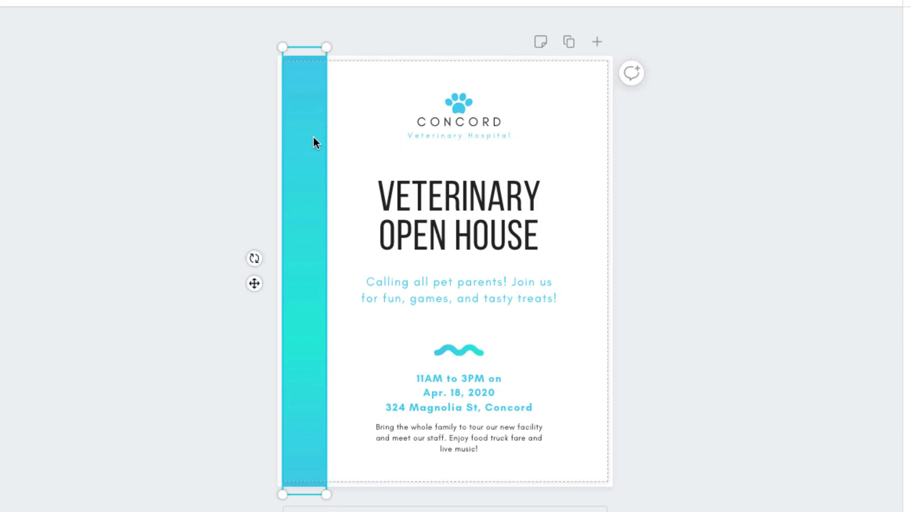
pyautogui.moveTo(311, 142); pyautogui.dragTo(308, 143)
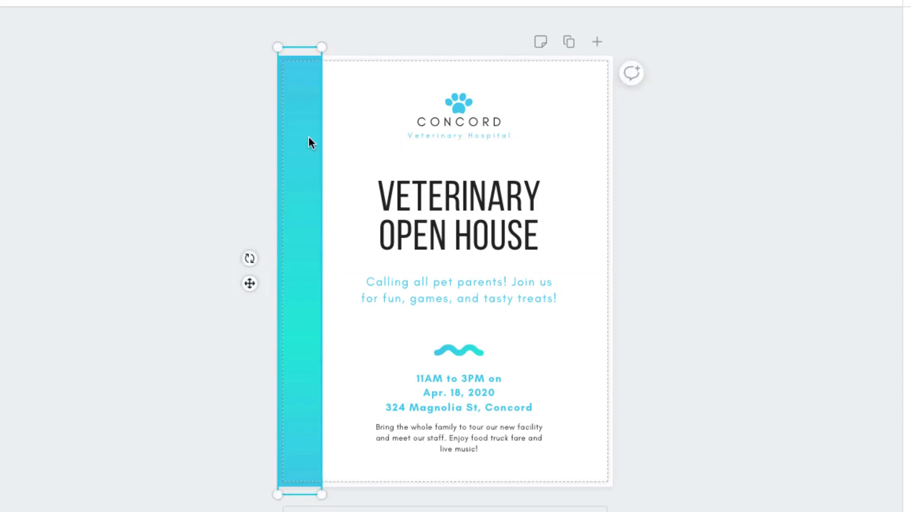
pyautogui.click(260, 140)
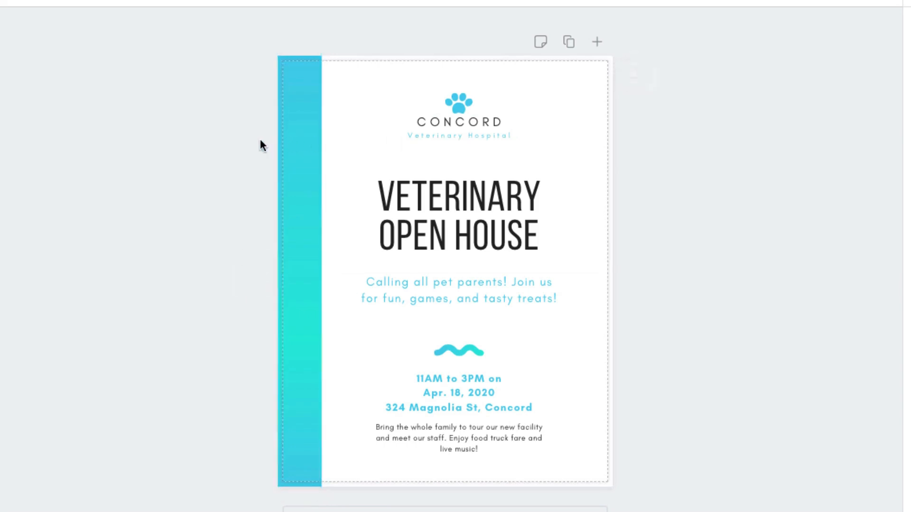